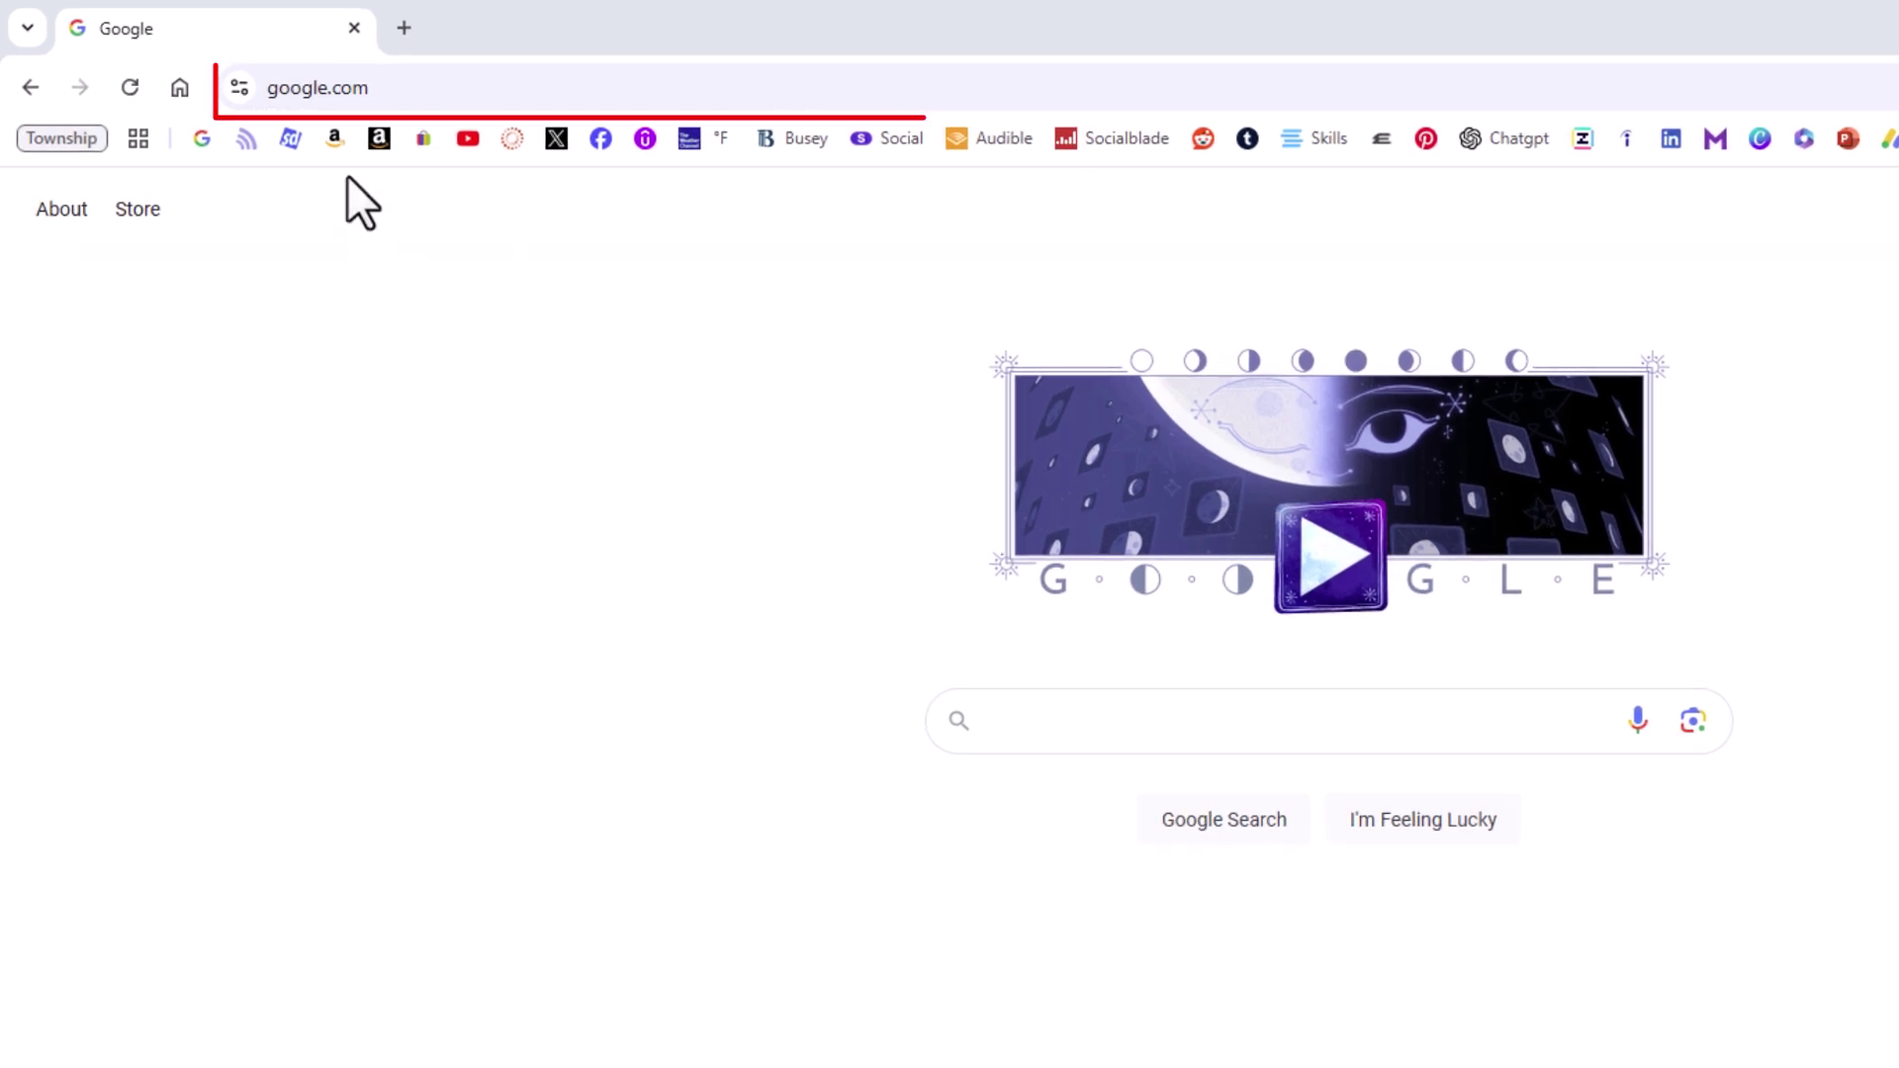
- Go to chrome://flags from the address bar
left_click(390, 89)
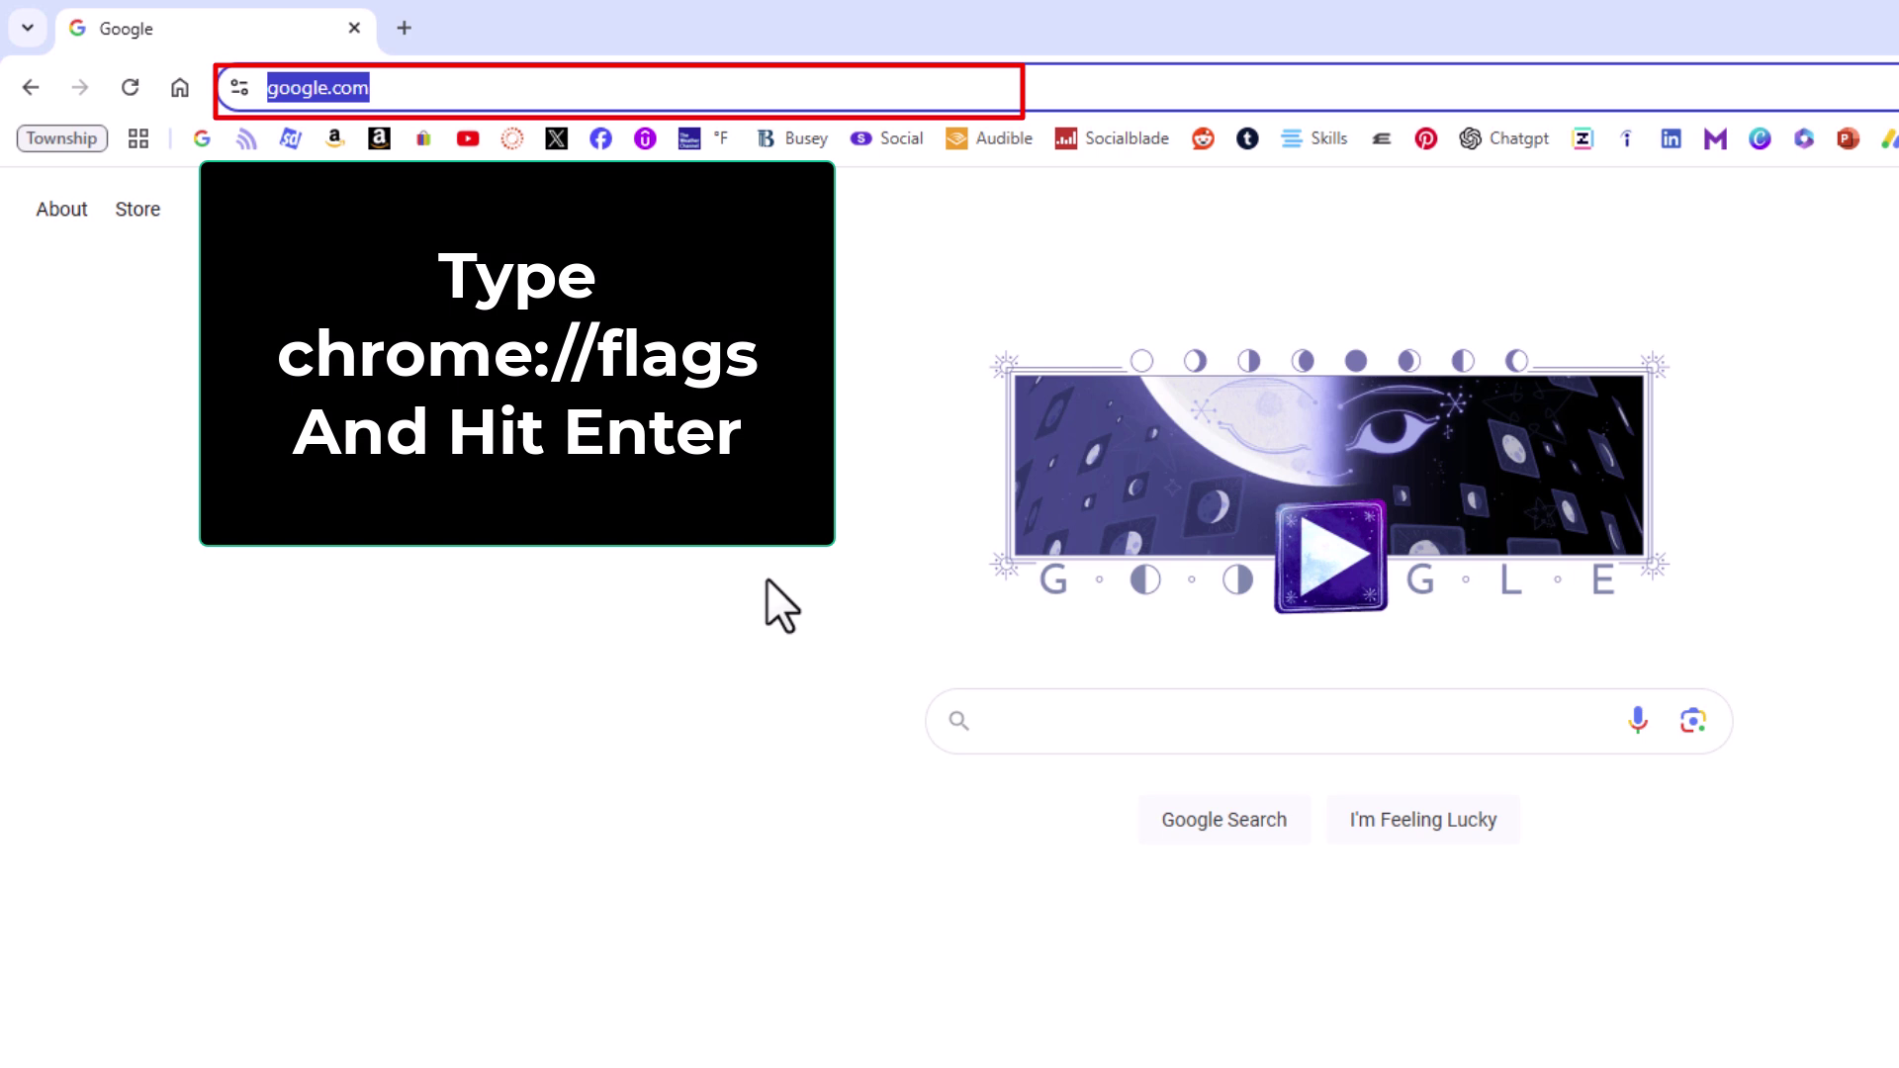
type("chr")
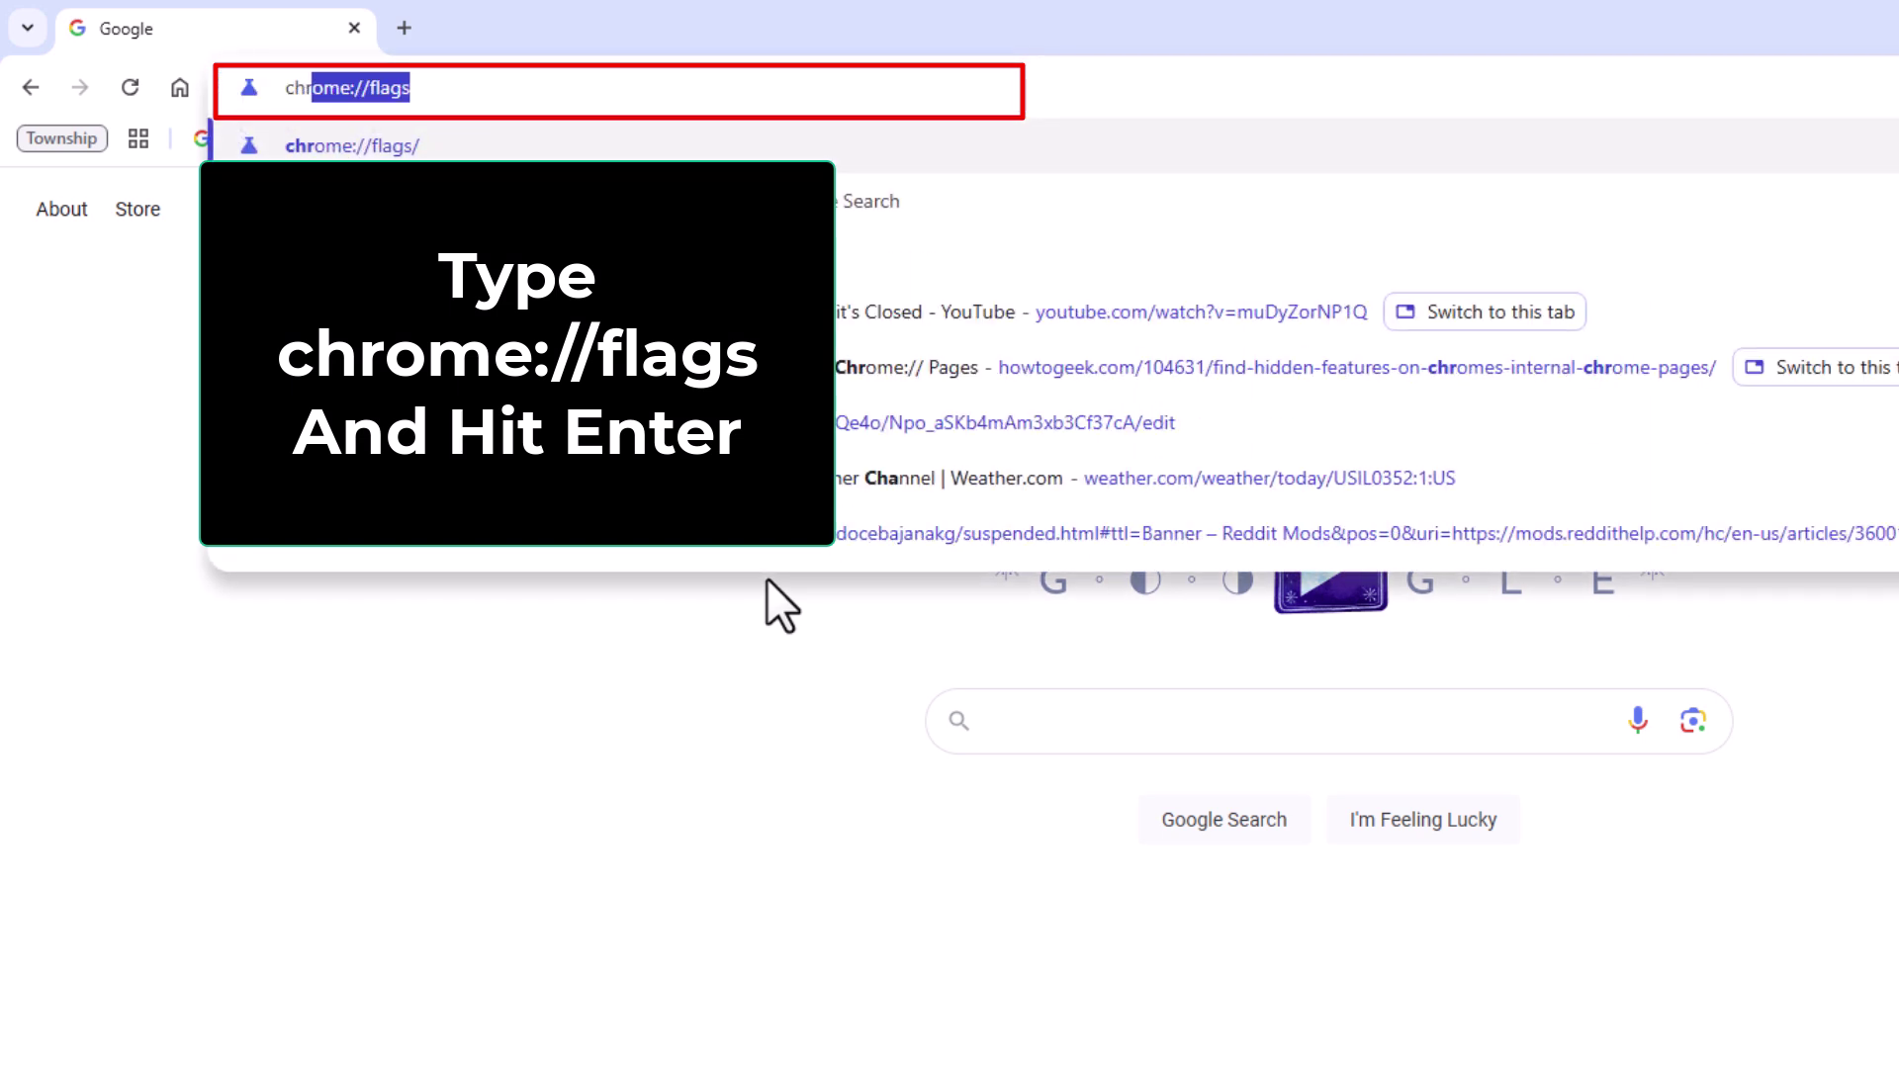
type("ome:")
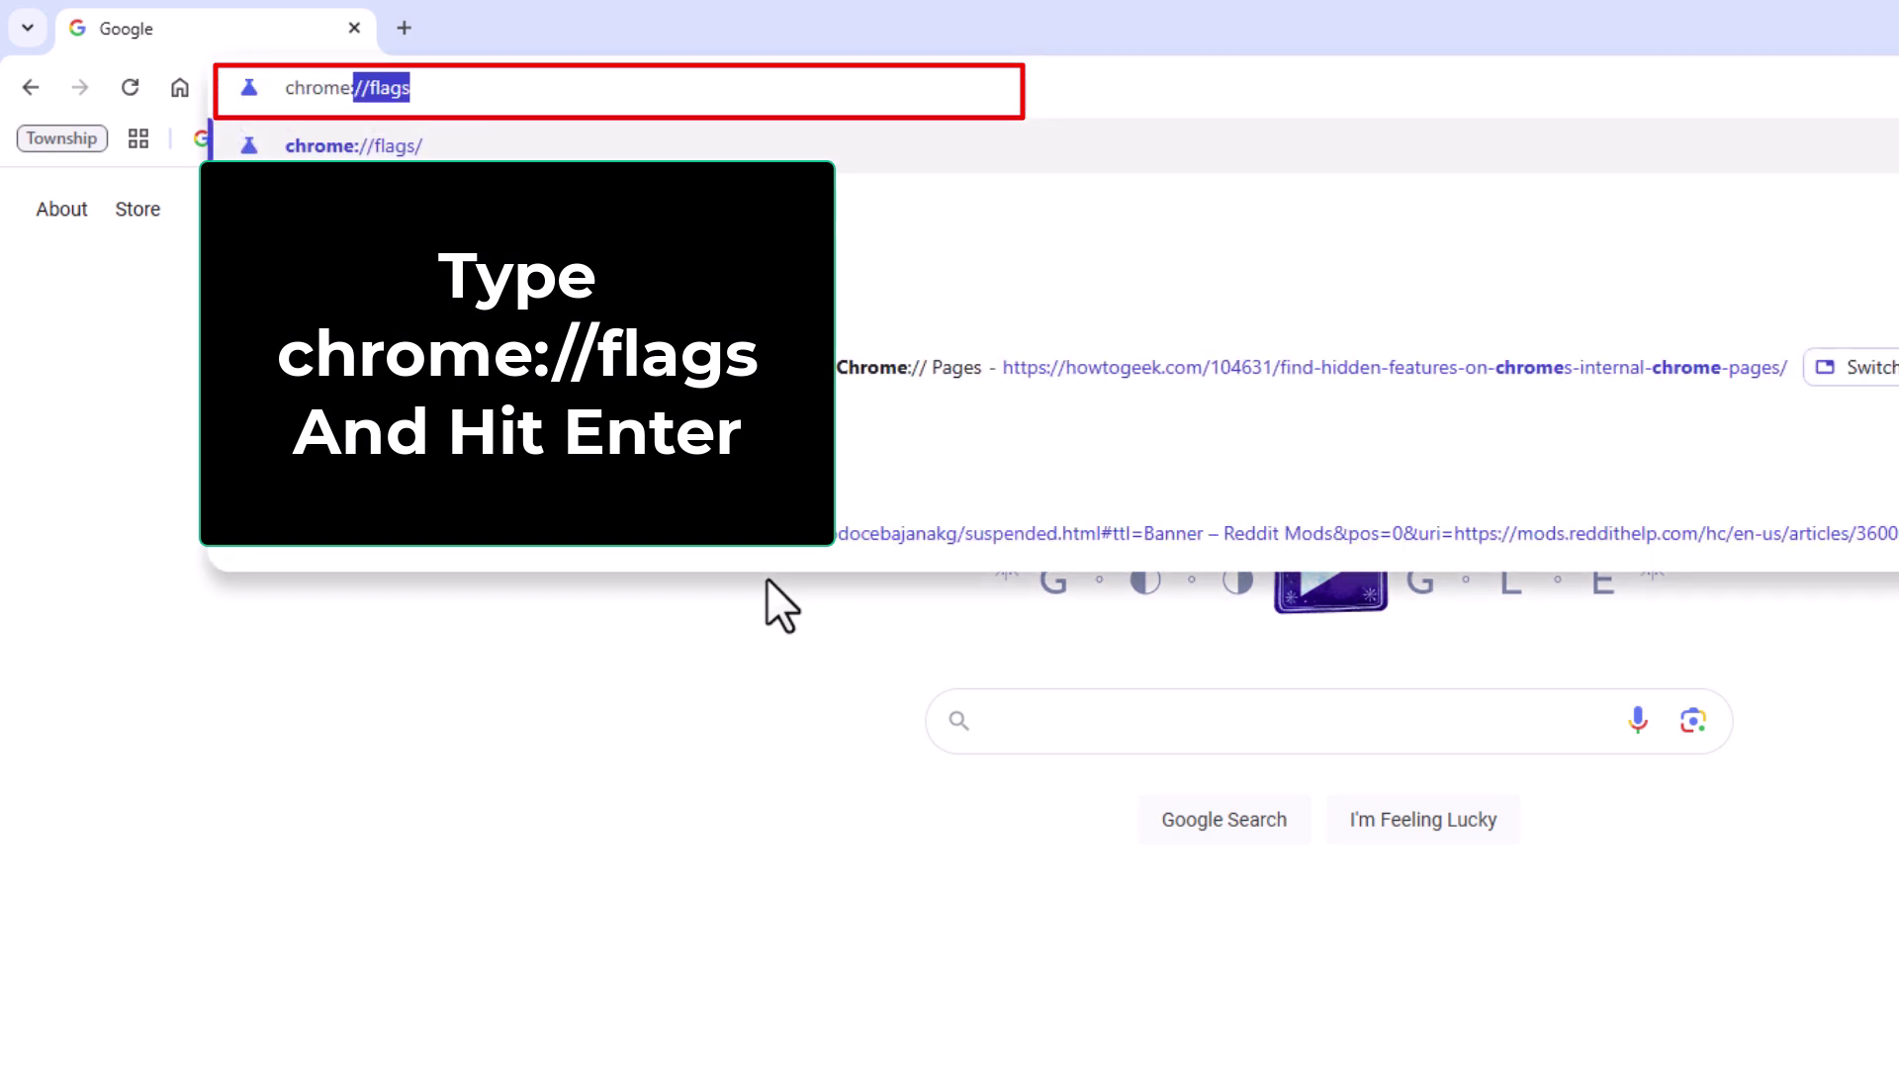
type("//")
type("fla")
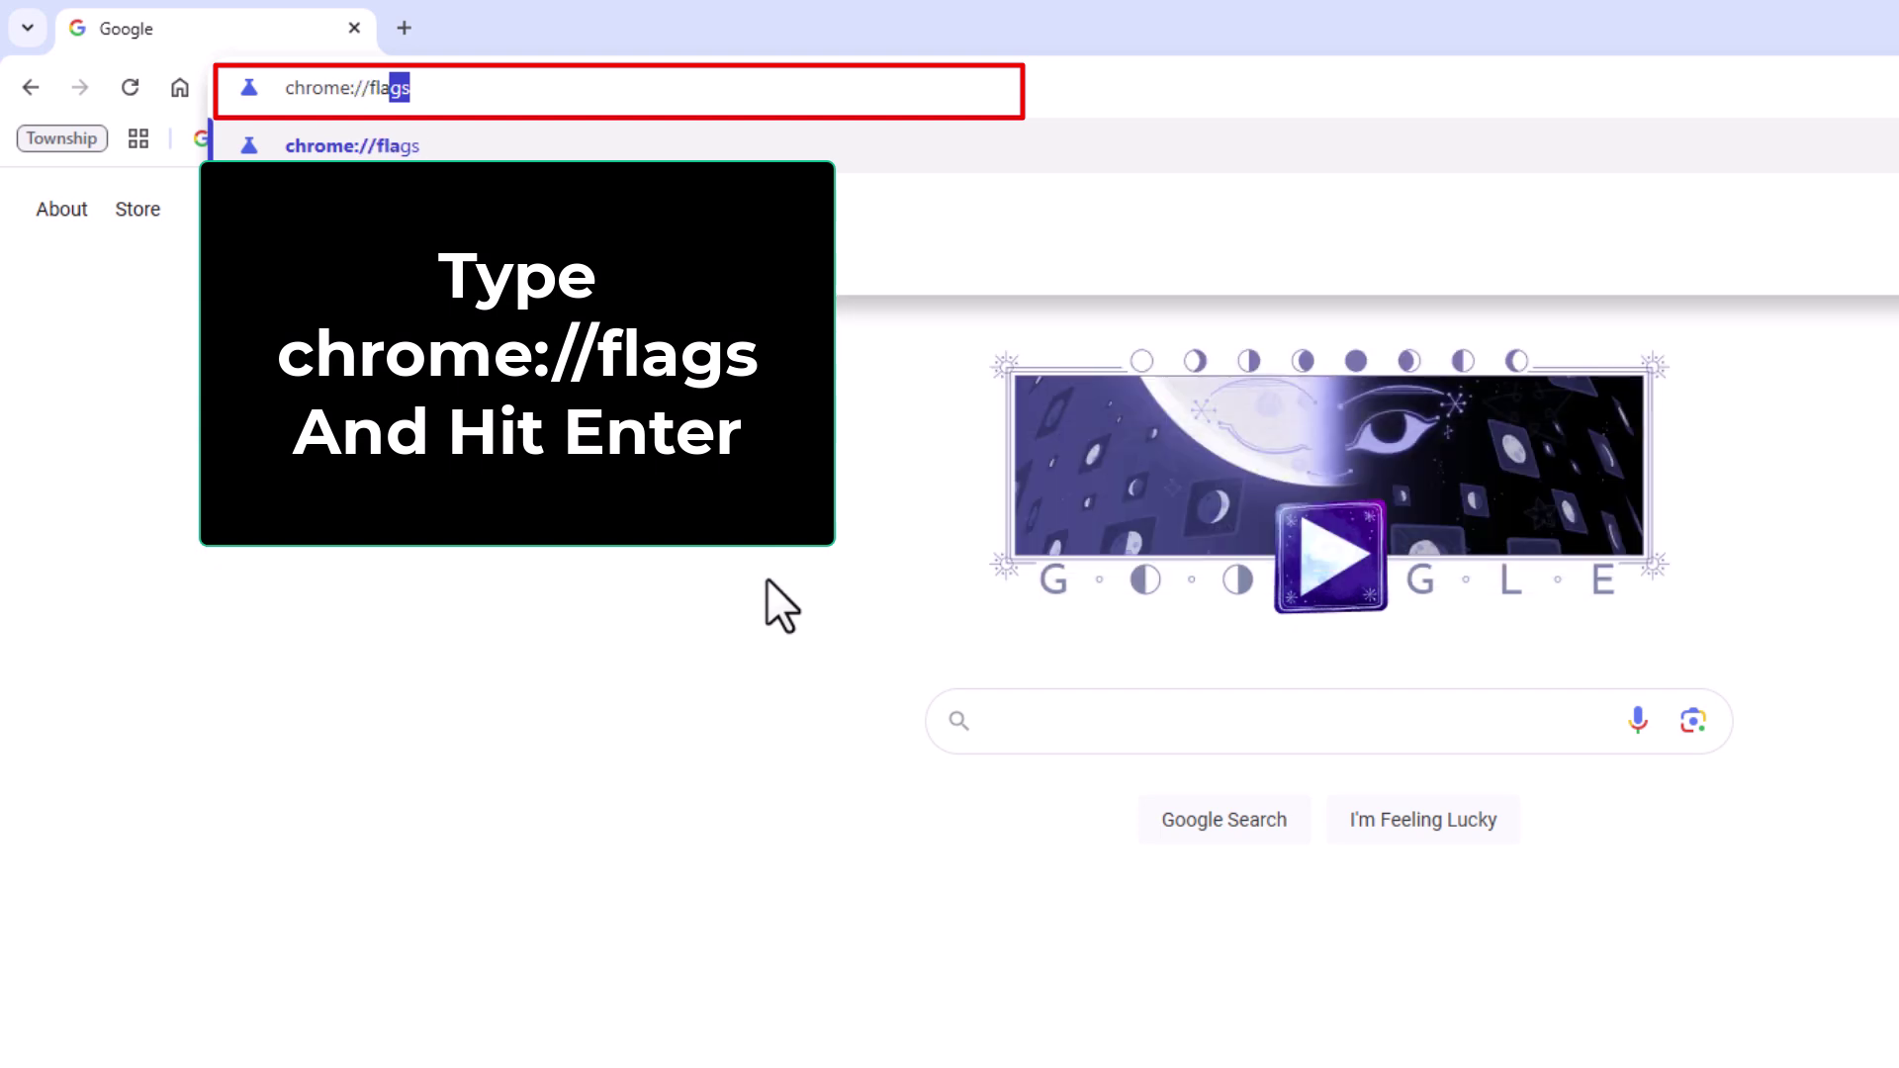
type("gs")
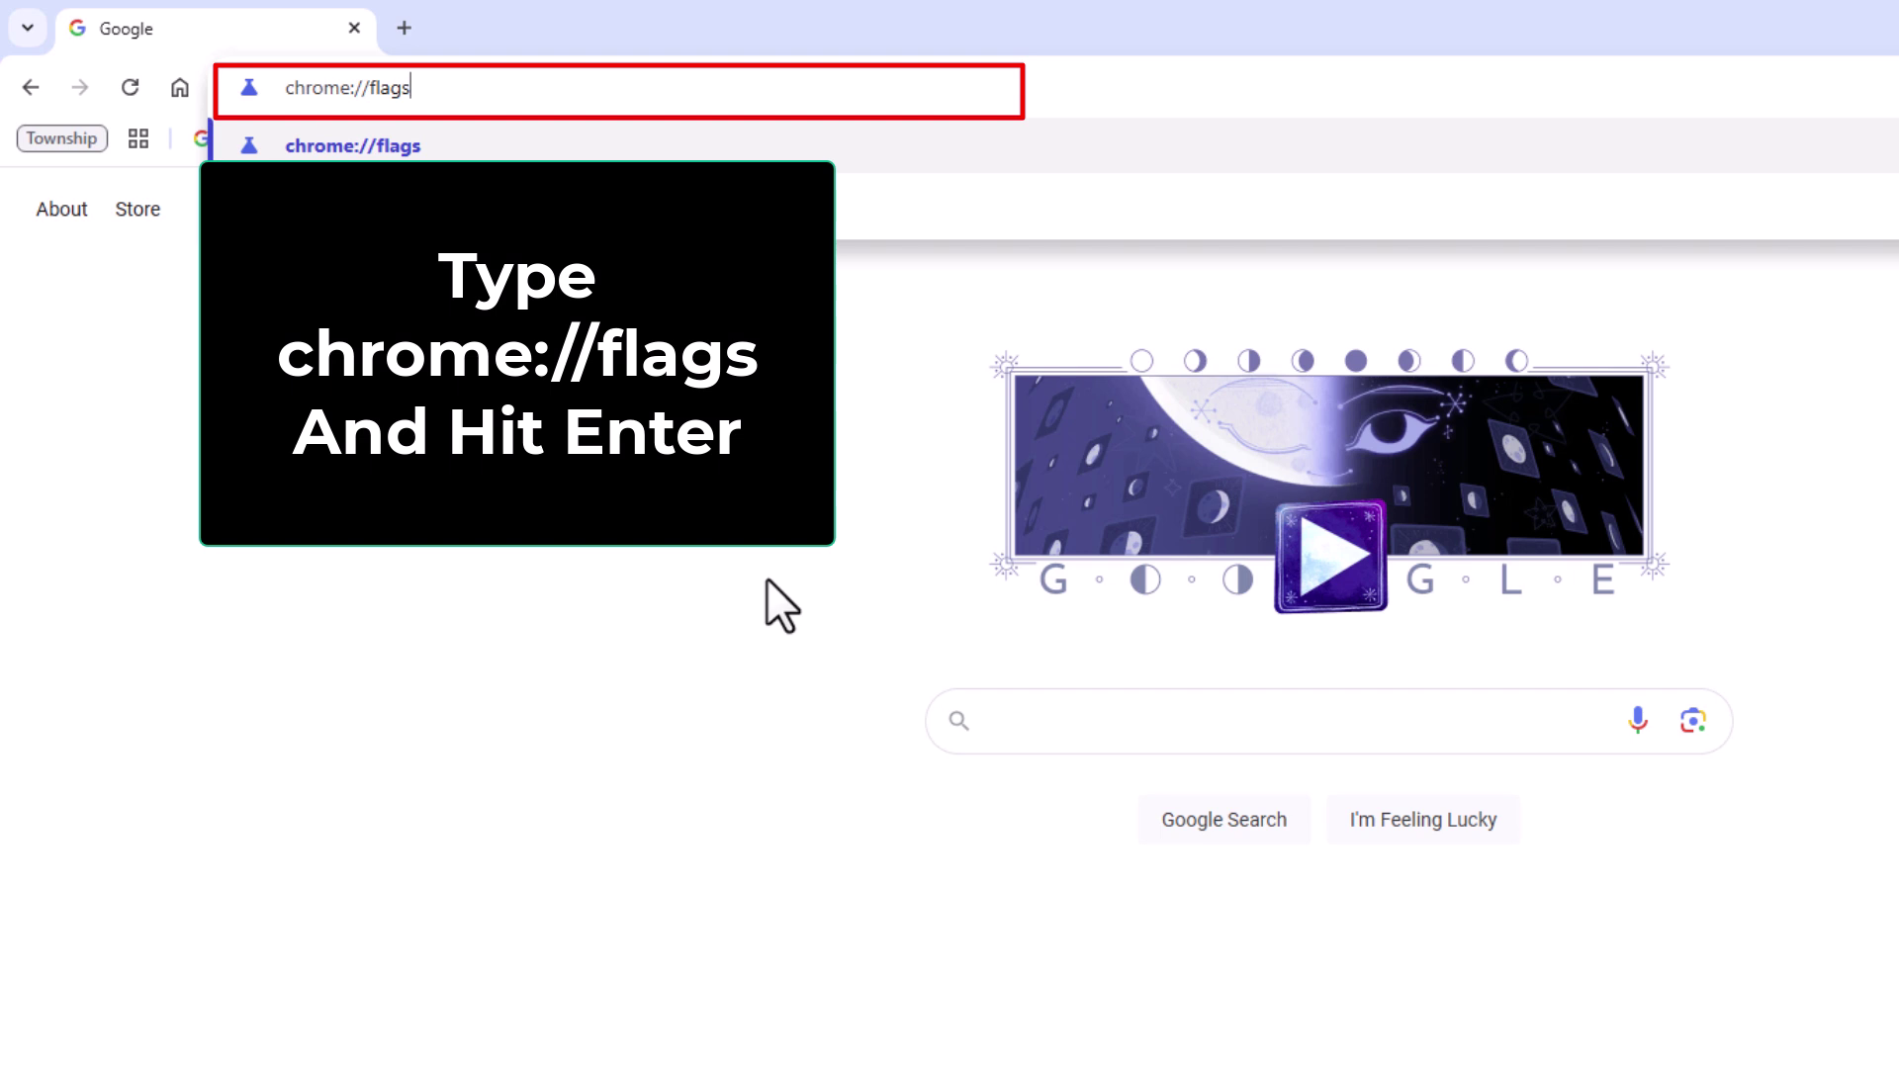
key("Return")
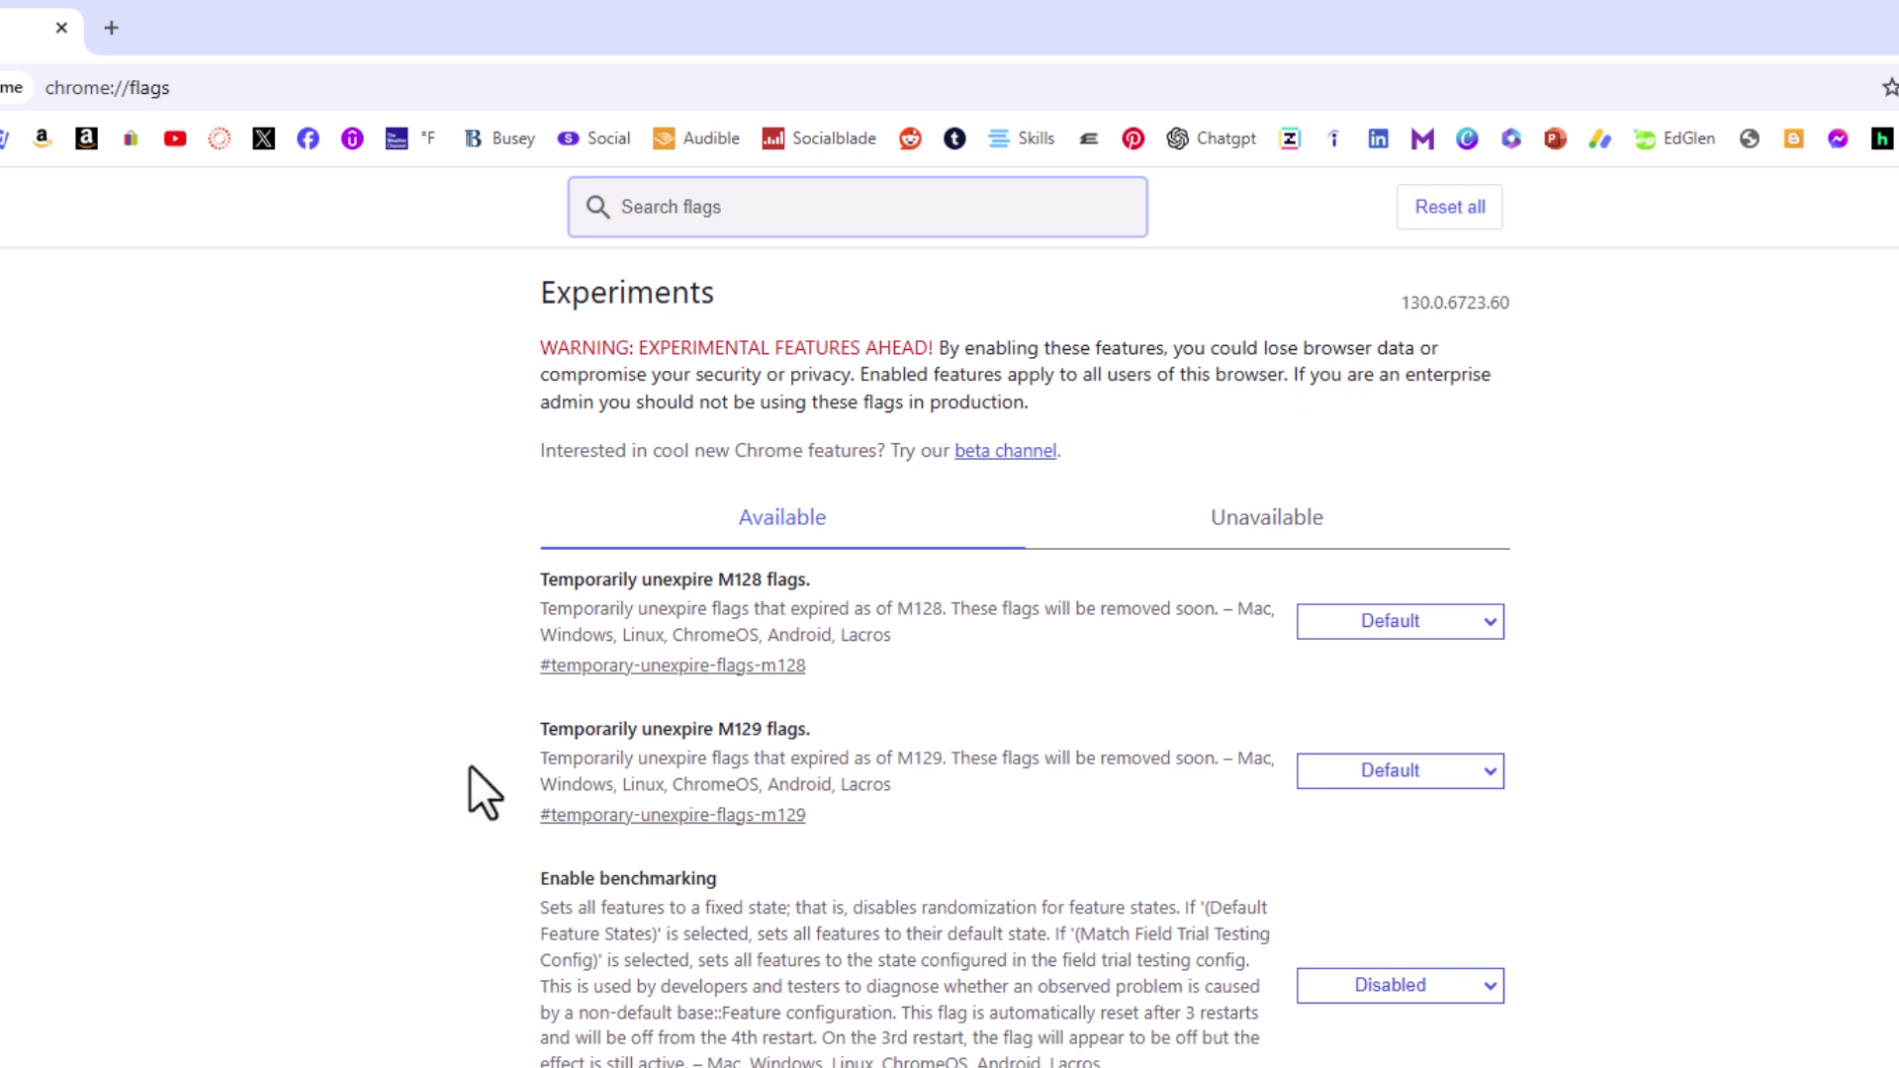
scroll(470, 764, "down", 2)
scroll(474, 779, "down", 2)
scroll(476, 780, "down", 3)
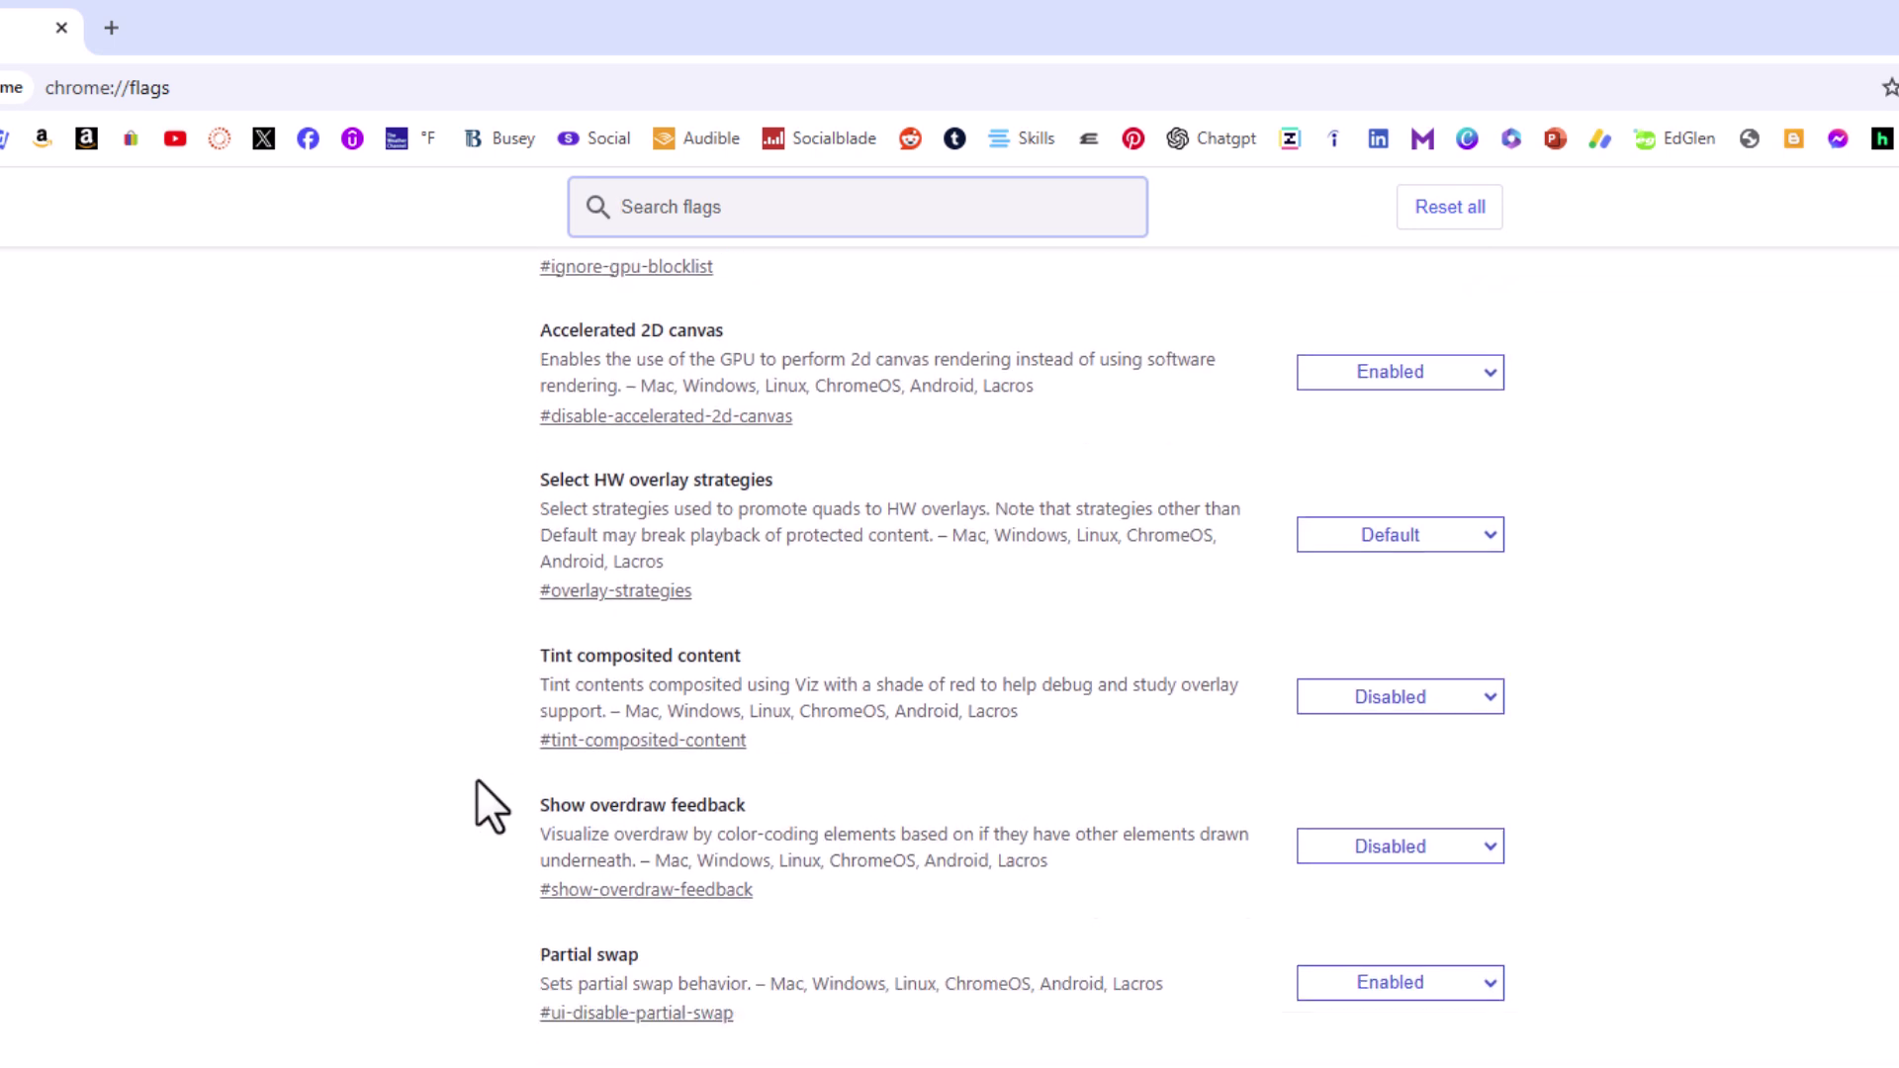
scroll(477, 780, "down", 5)
scroll(477, 780, "down", 5)
scroll(475, 780, "down", 3)
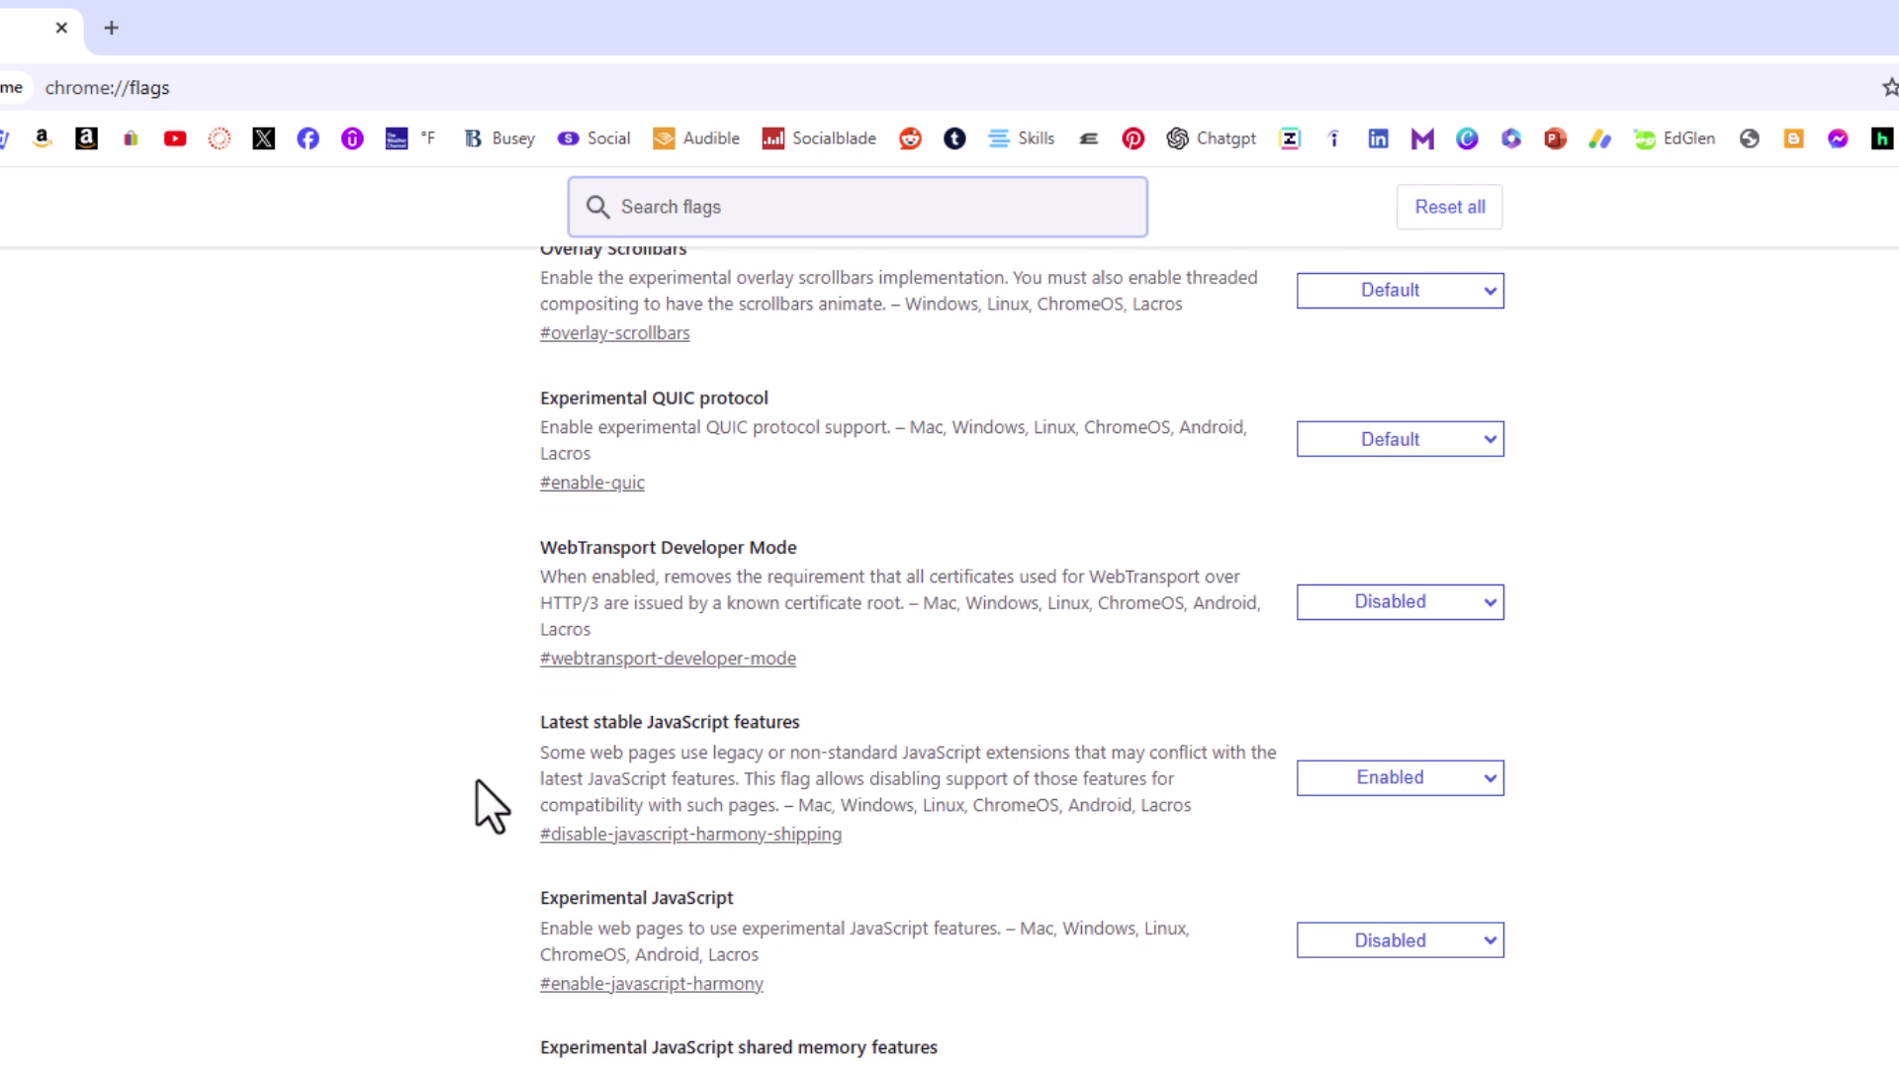
scroll(477, 779, "up", 3)
scroll(475, 778, "up", 5)
scroll(477, 779, "up", 5)
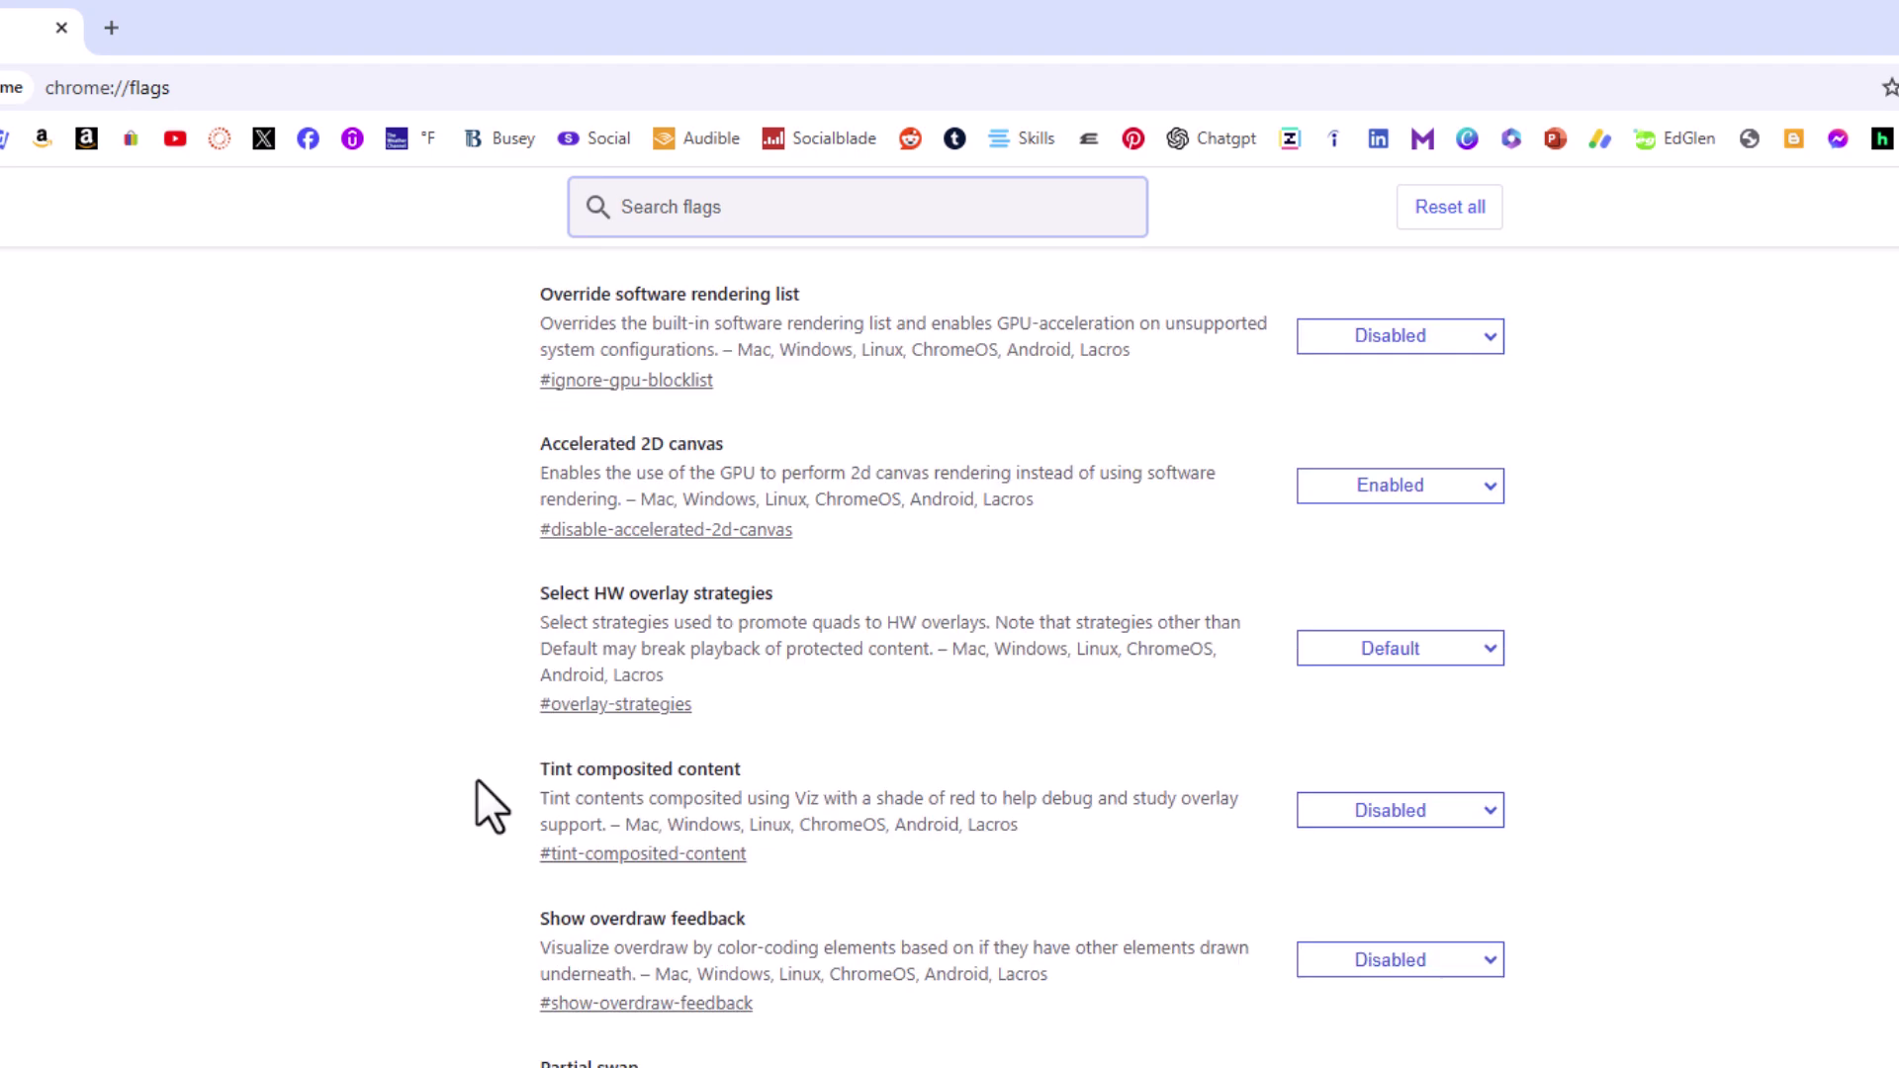
scroll(476, 780, "up", 5)
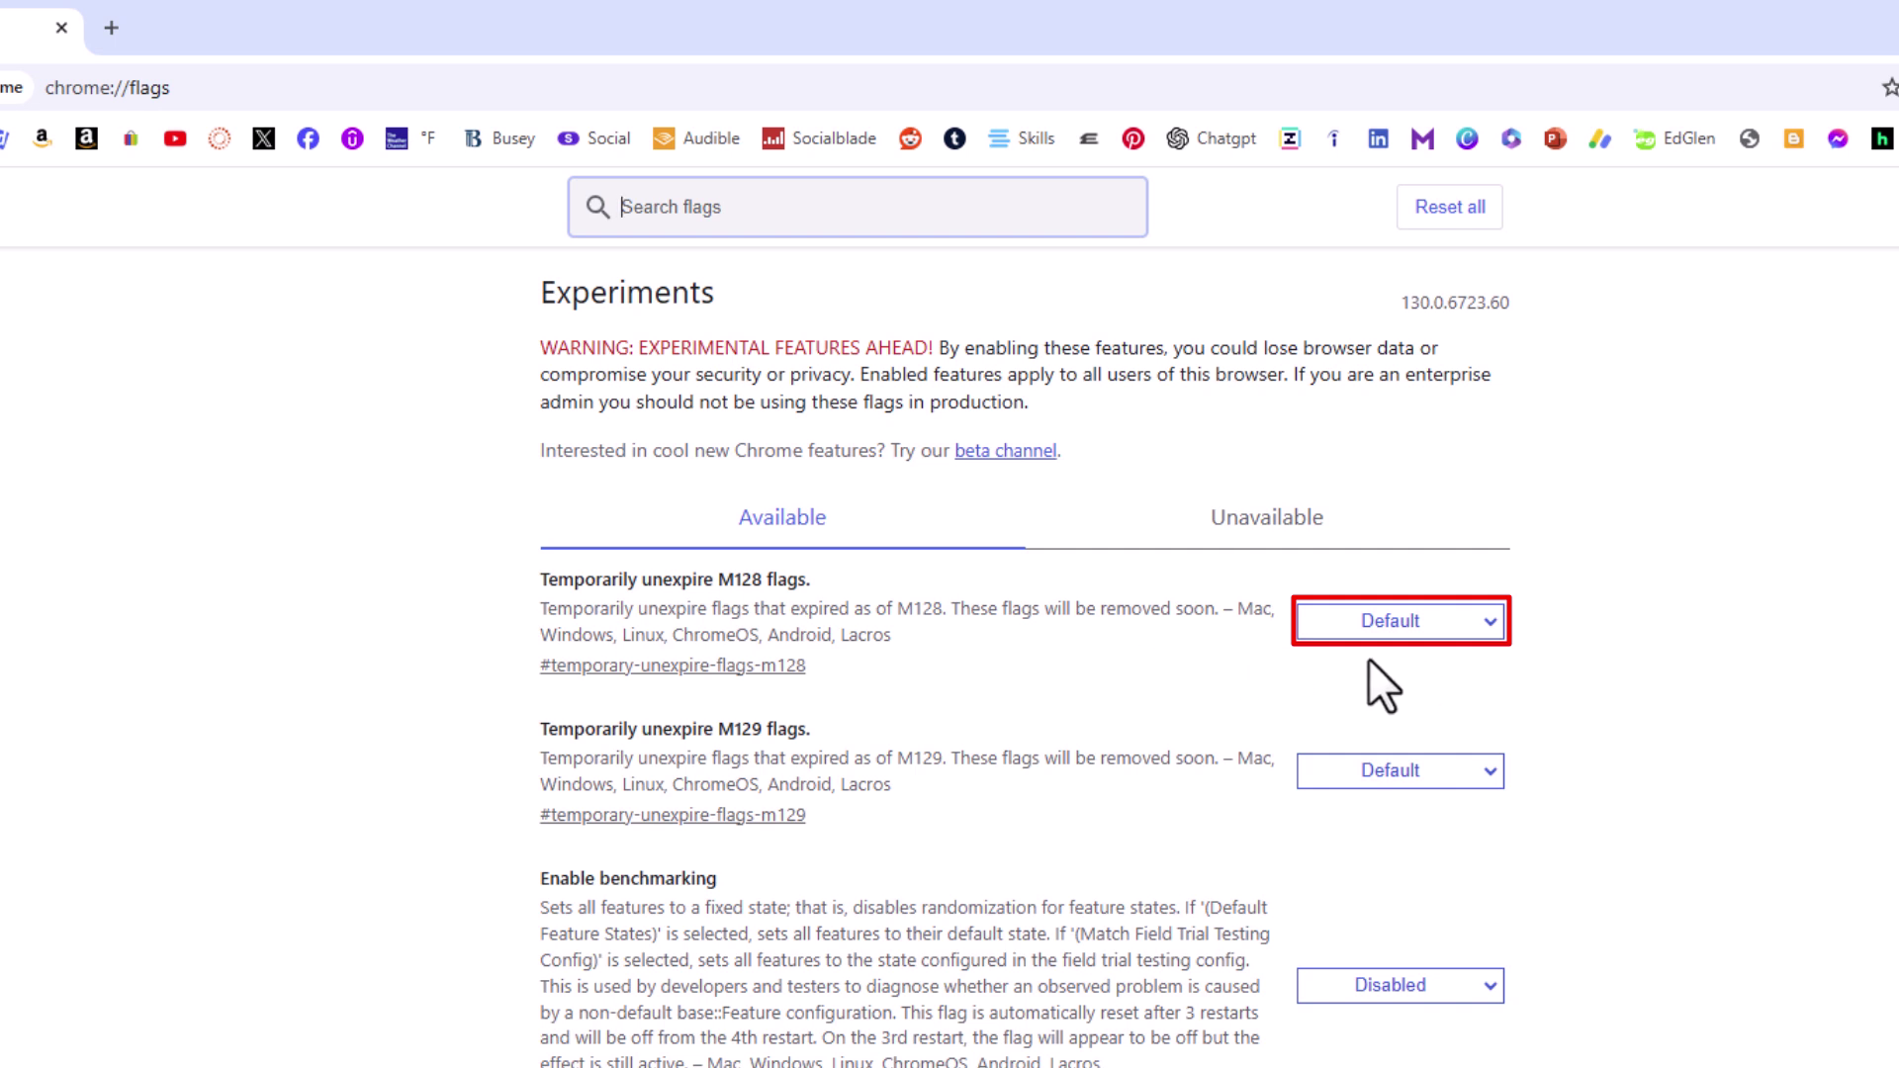
- Change the Temporarily unexpire M128 flags dropdown from Default to Disabled
left_click(1478, 622)
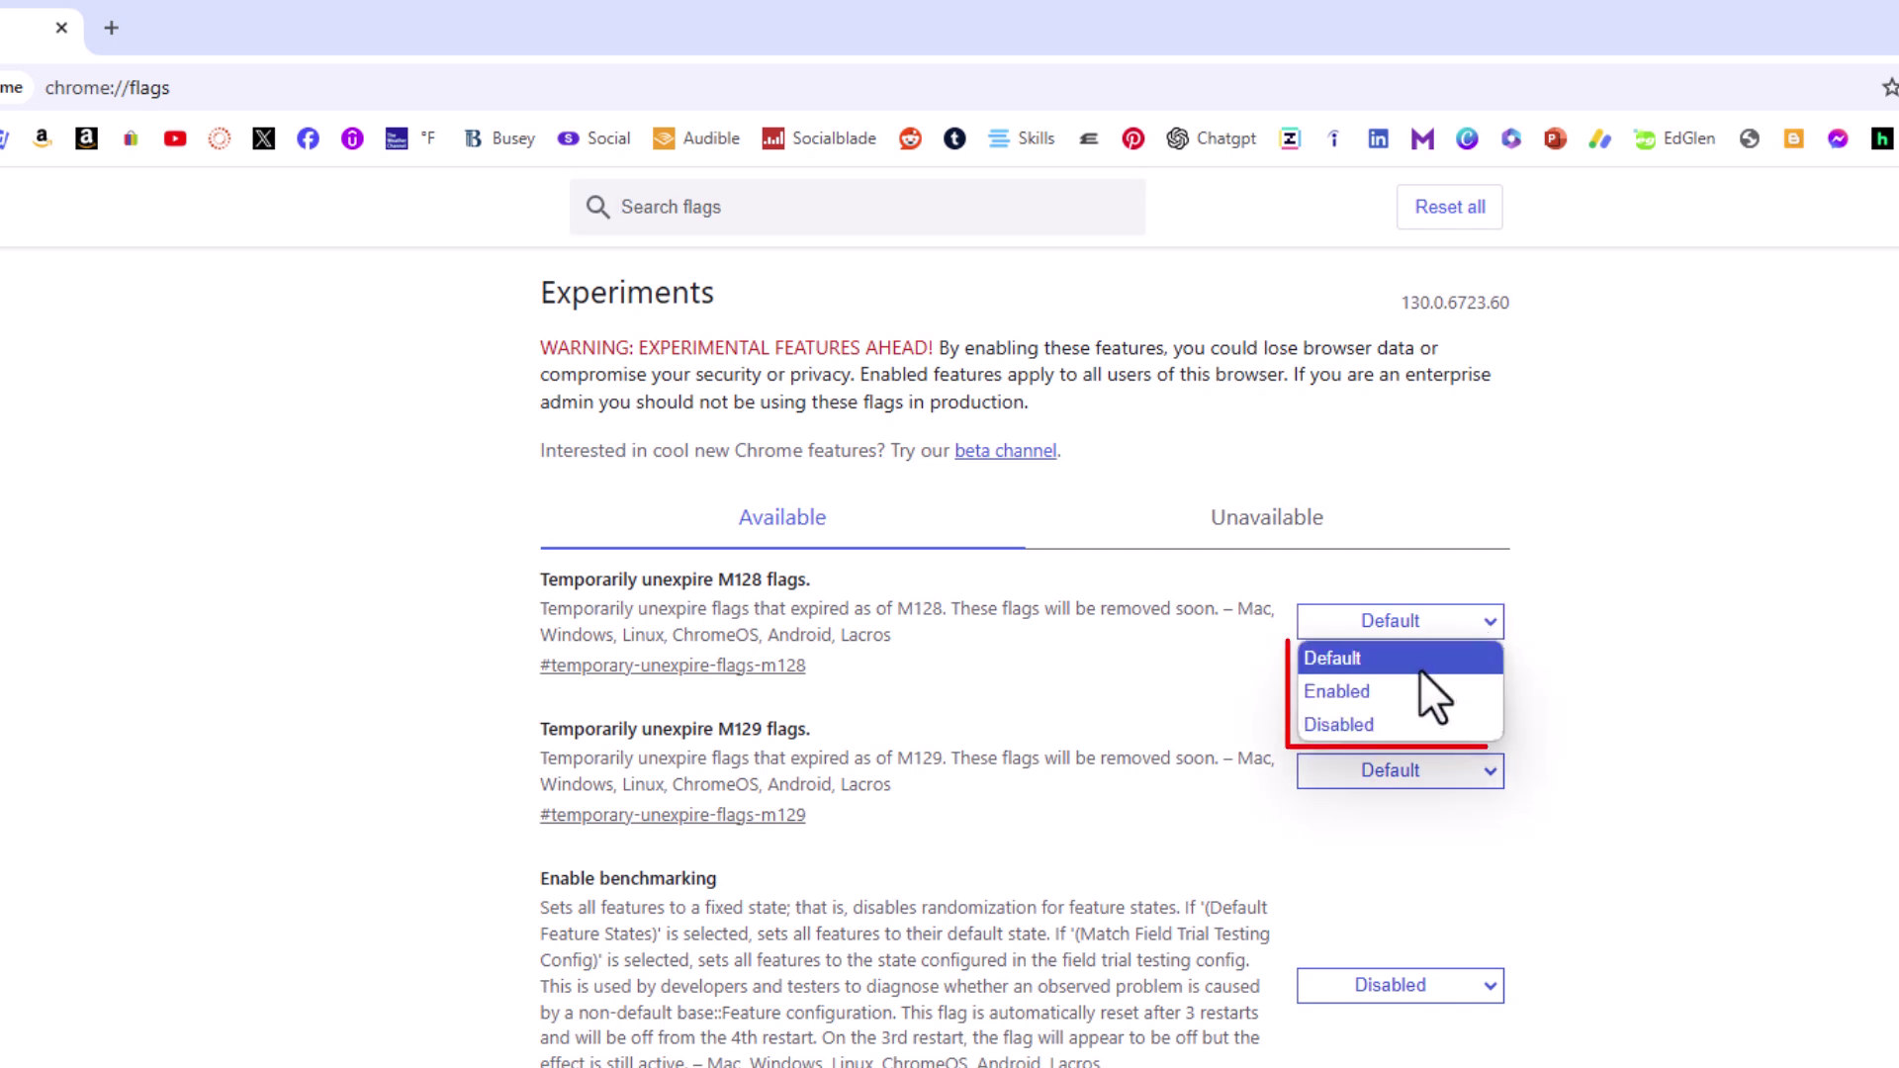
left_click(1398, 724)
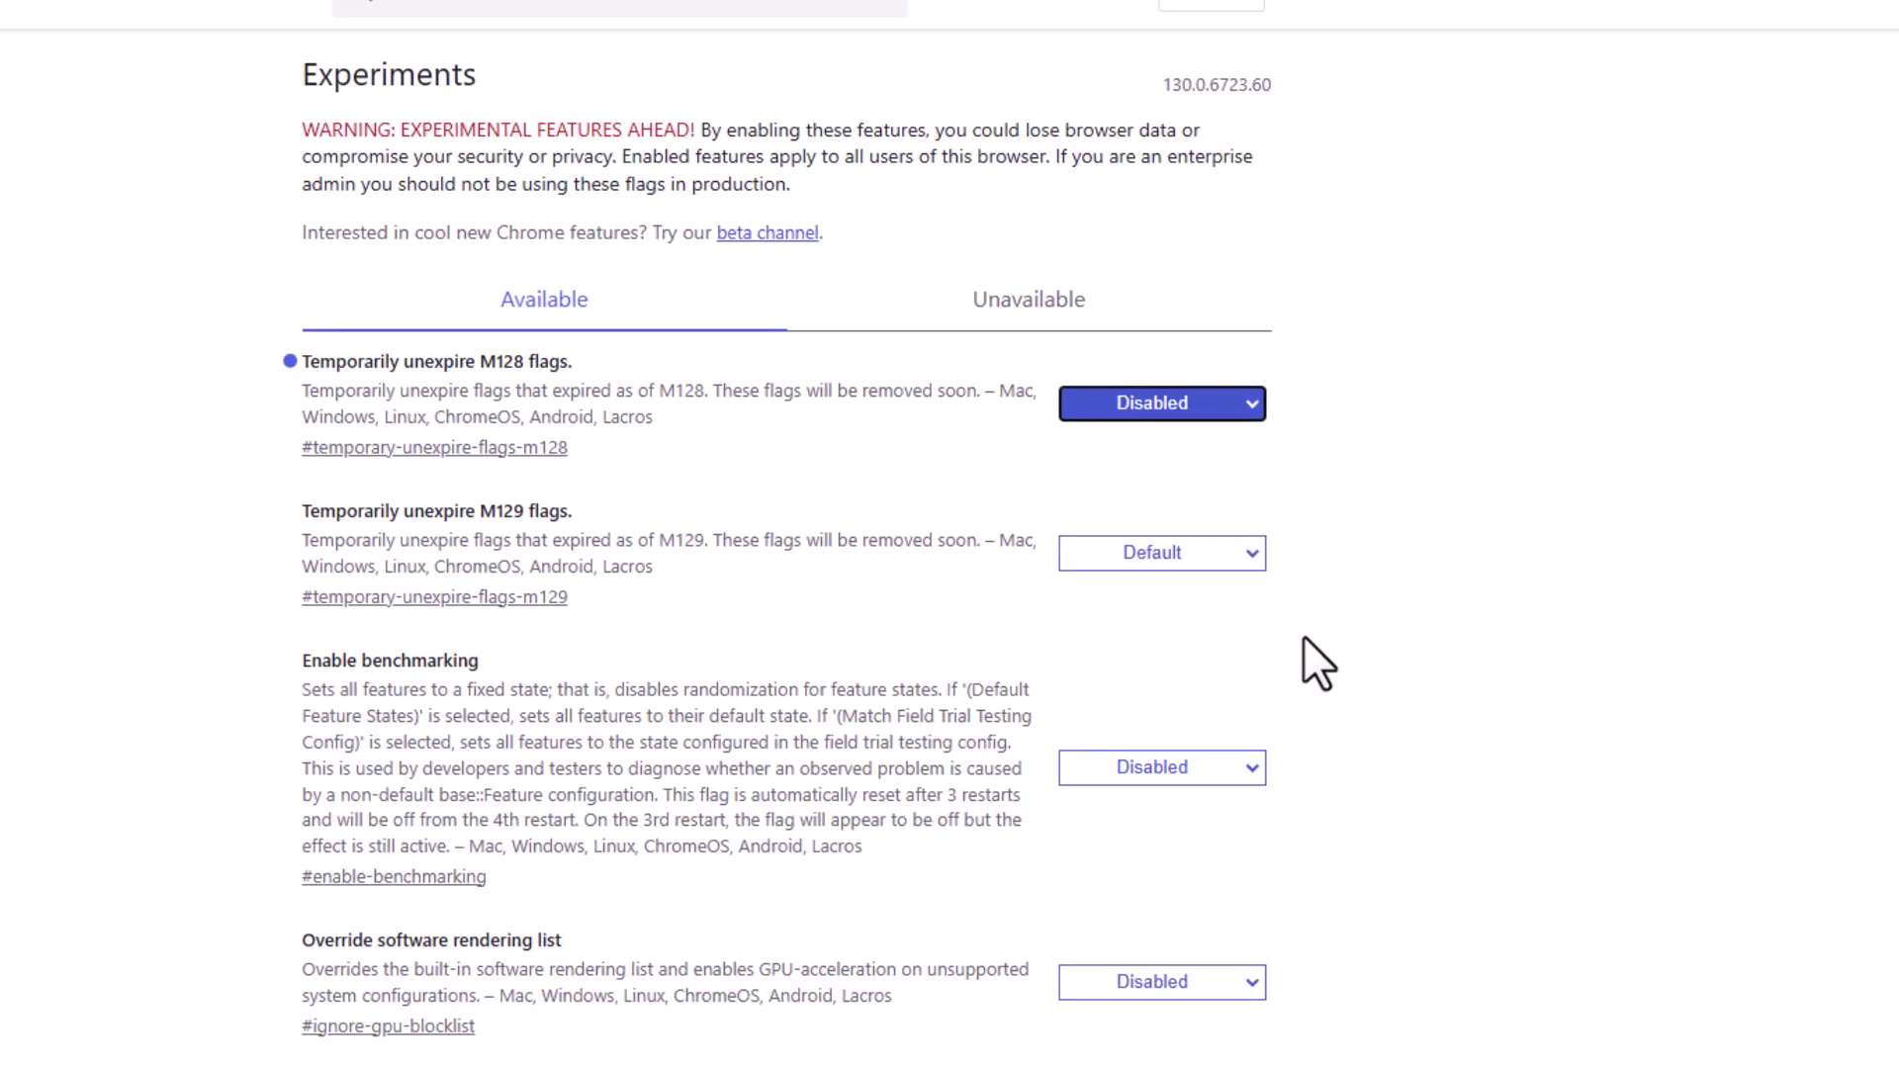